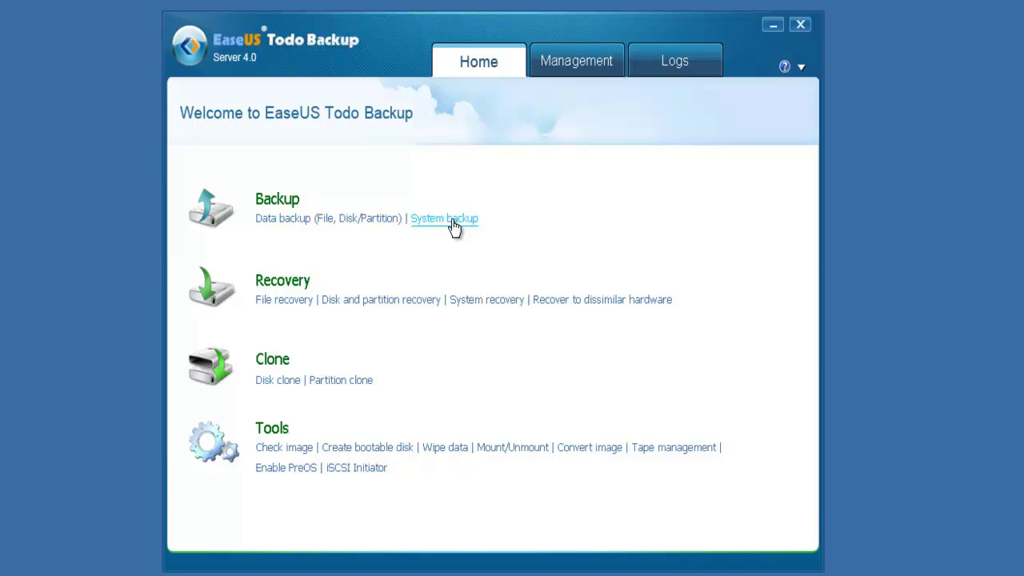
- Start a new data backup task and expand, then collapse, My Documents in the file tree
left_click(360, 228)
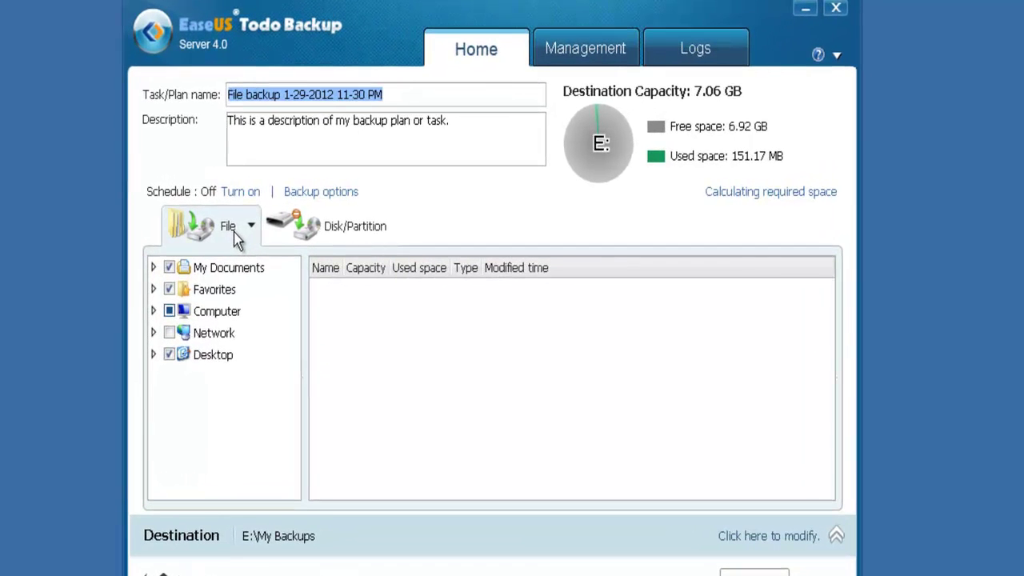
left_click(154, 268)
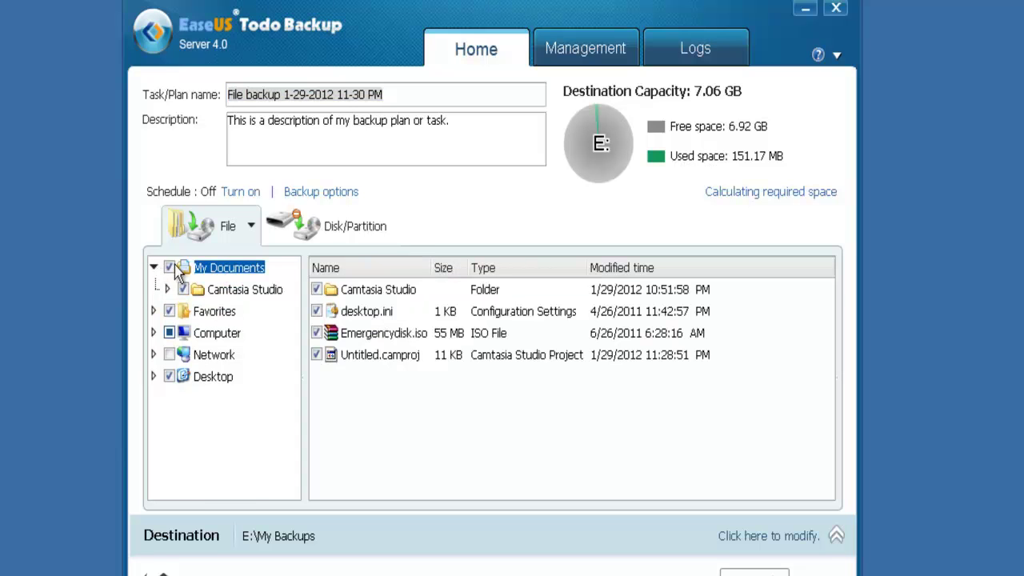
left_click(154, 267)
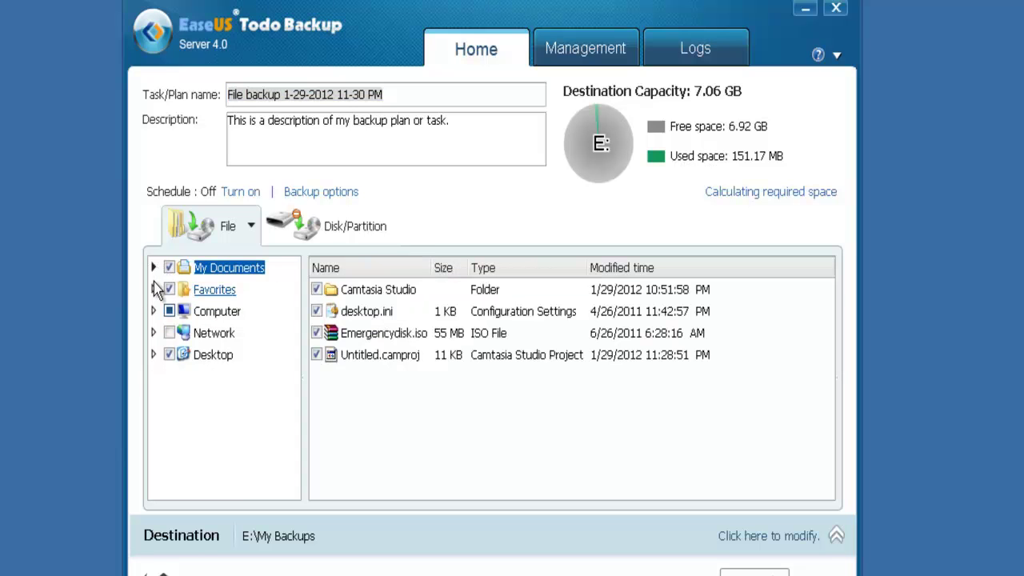
- Switch to Disk/Partition backup and select partitions G: and E:
left_click(337, 228)
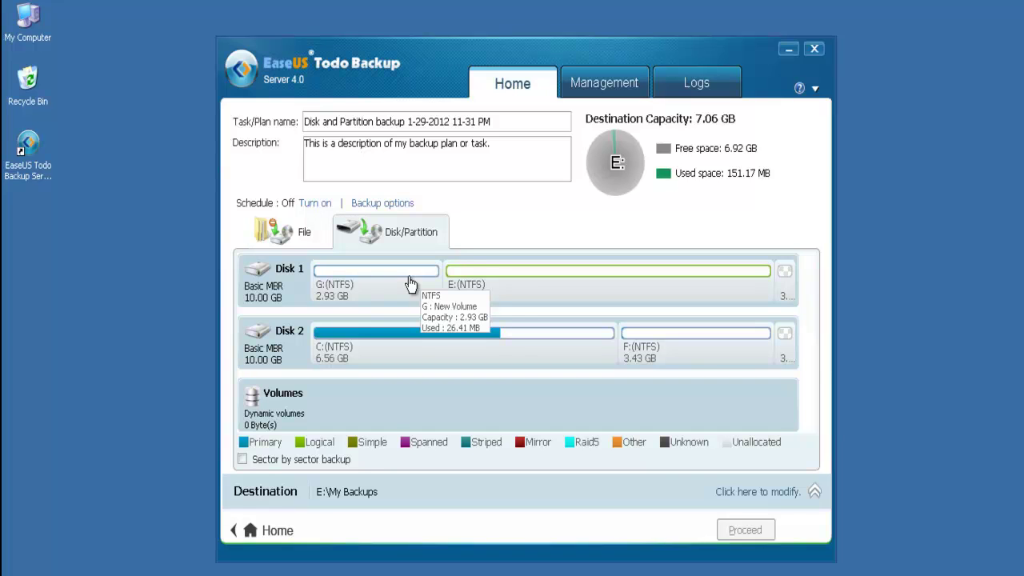
left_click(409, 284)
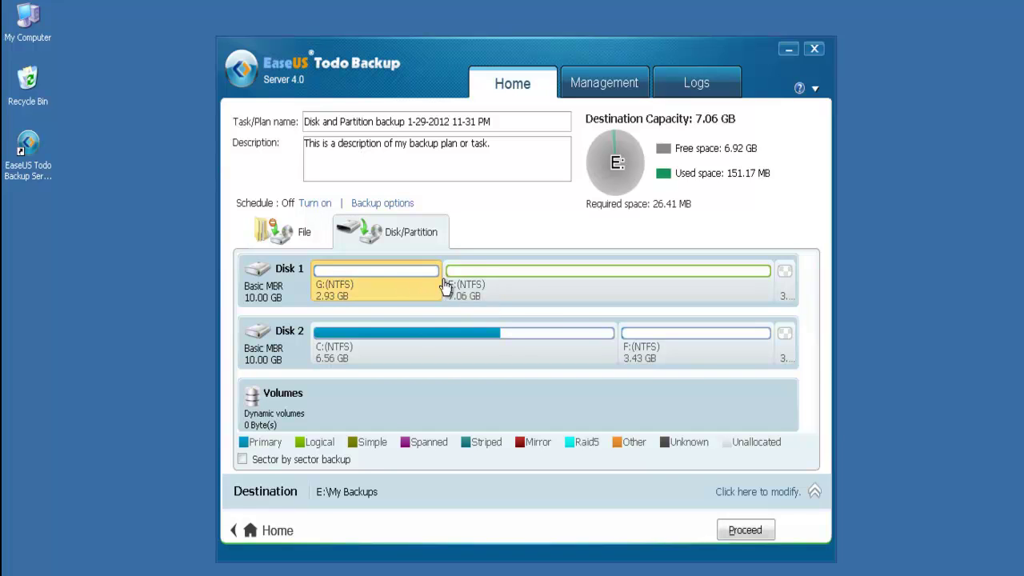
left_click(515, 297)
- Rename the backup plan to 'Partition G and E backup'
left_click(497, 122)
key("BackSpace")
key("BackSpace")
key("BackSpace")
key("BackSpace")
key("BackSpace")
key("BackSpace")
key("BackSpace")
key("BackSpace")
key("BackSpace")
key("BackSpace")
key("BackSpace")
key("BackSpace")
key("BackSpace")
key("BackSpace")
key("BackSpace")
key("BackSpace")
key("BackSpace")
key("BackSpace")
key("BackSpace")
key("BackSpace")
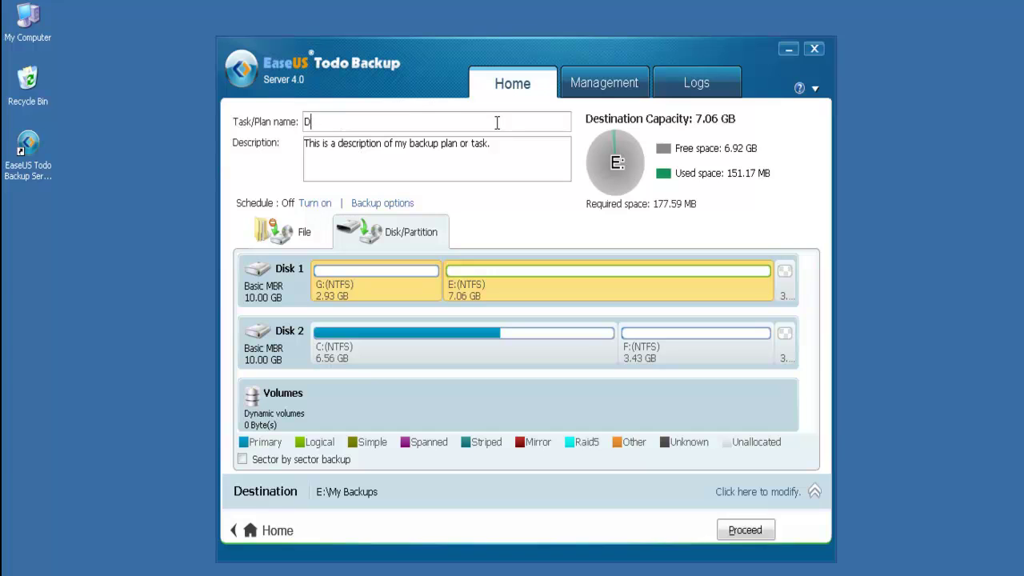
key("BackSpace")
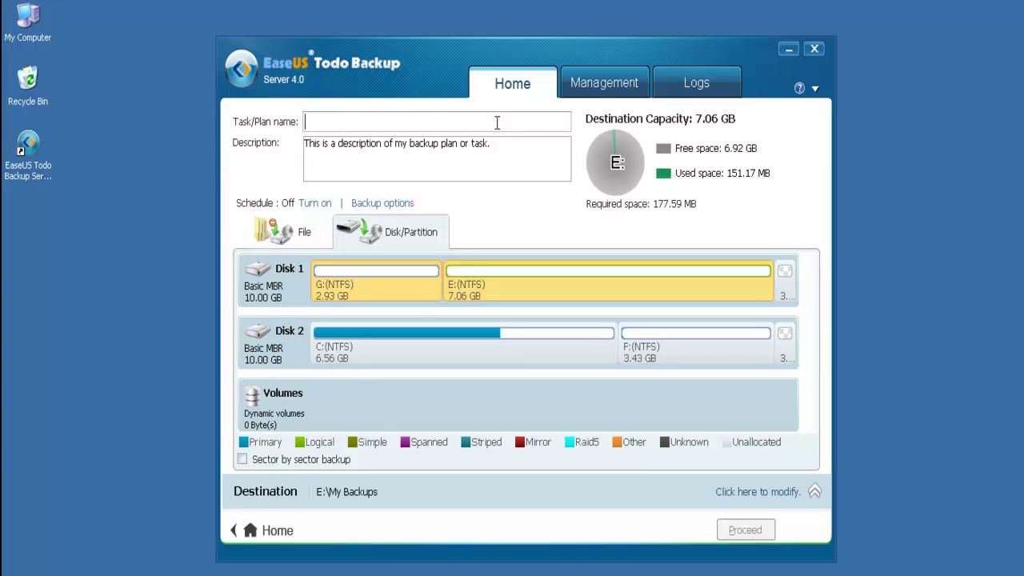
type("P")
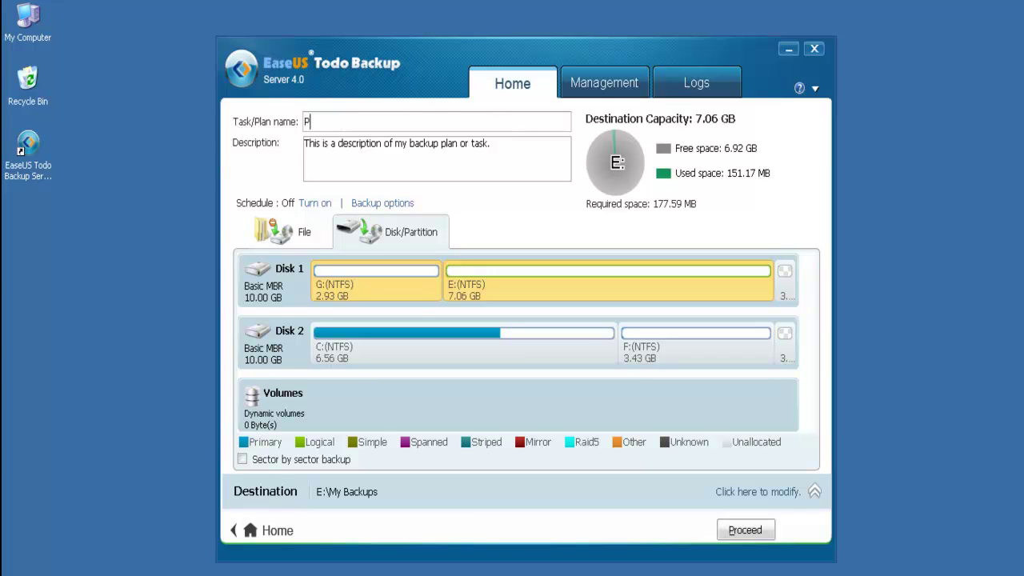
type("artition G and E backup")
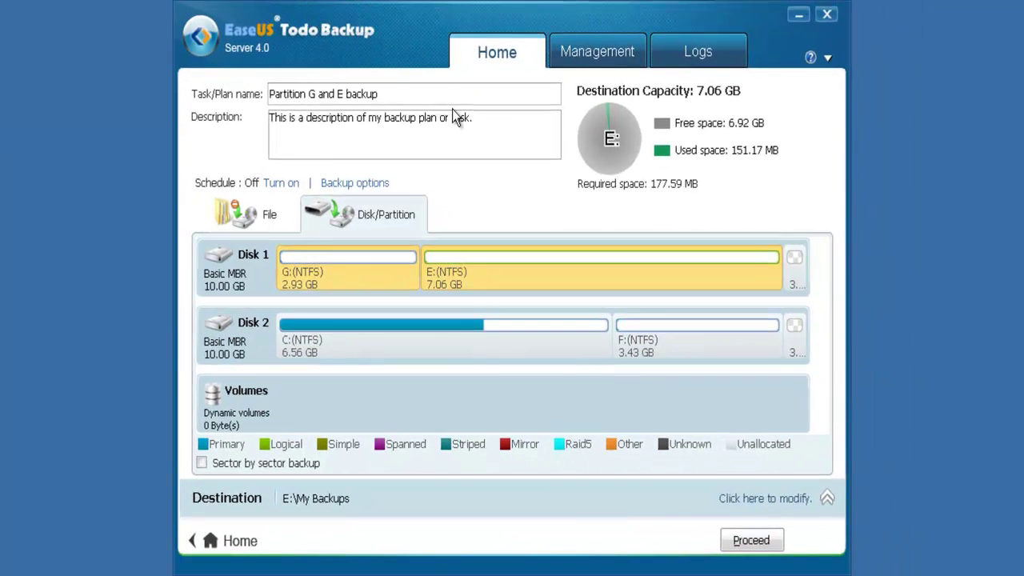
left_click(473, 118)
left_click(277, 186)
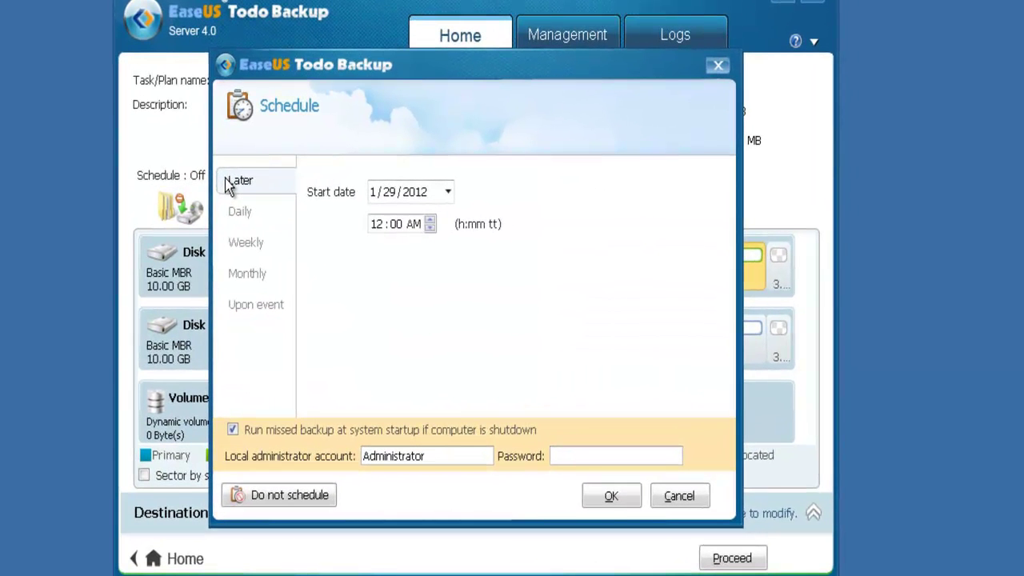
left_click(242, 215)
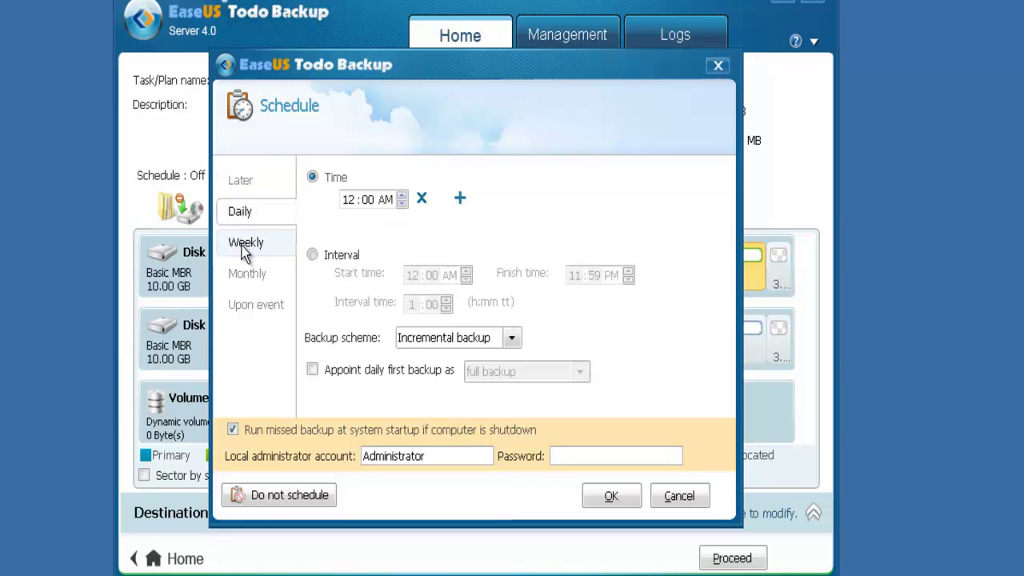
left_click(244, 250)
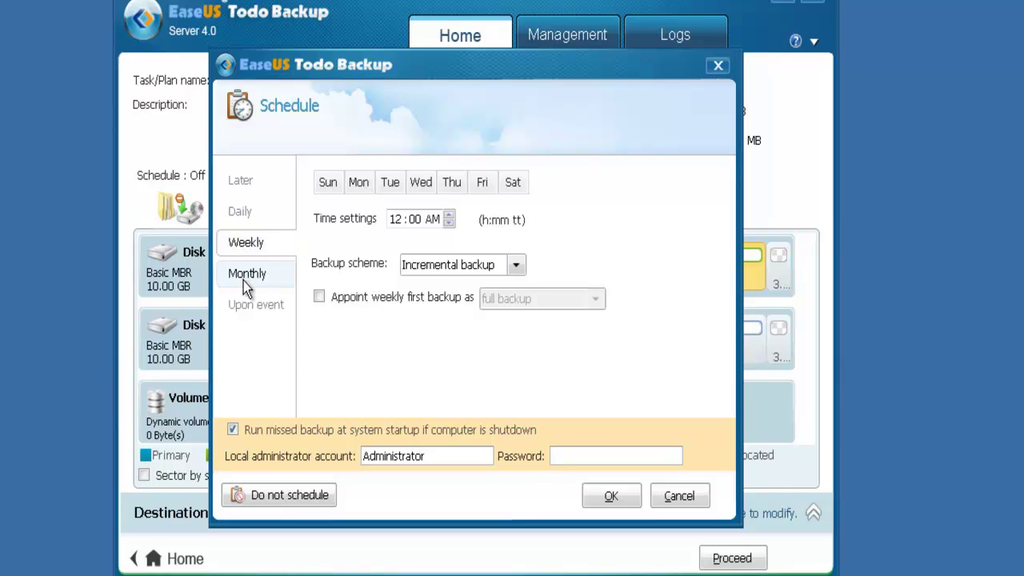
left_click(243, 281)
left_click(246, 308)
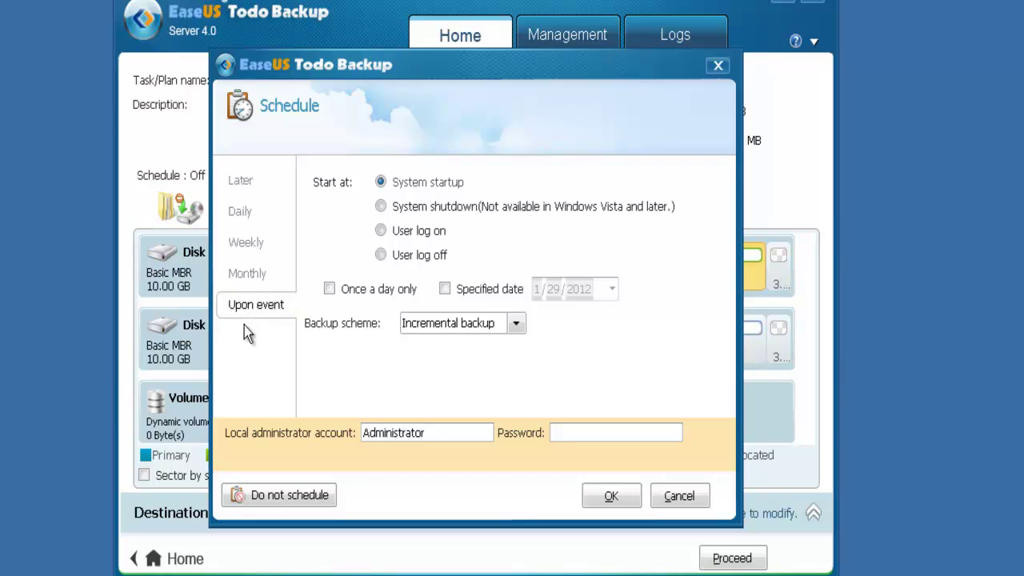
left_click(294, 497)
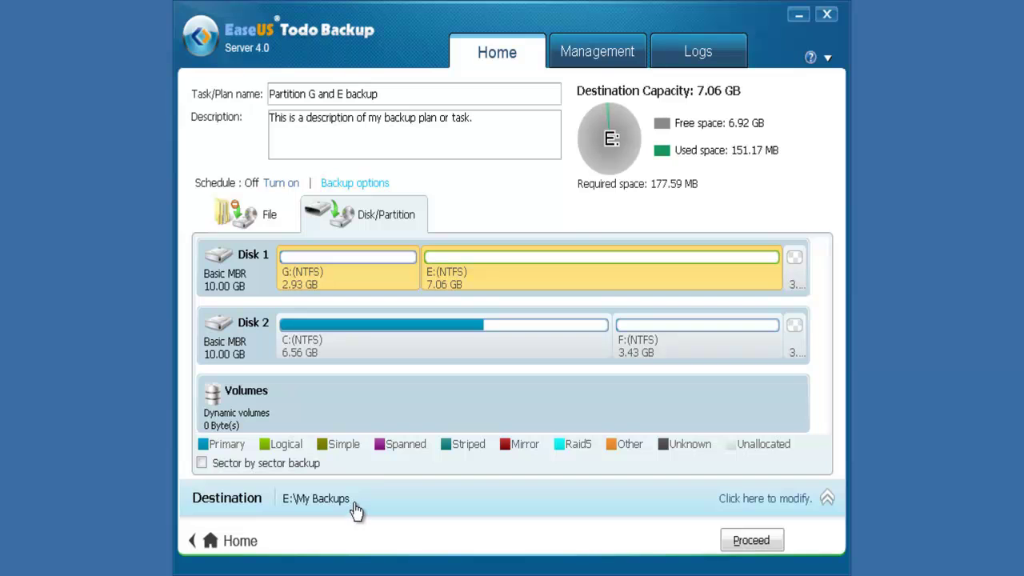
- Expand the Destination panel, which shows E:\My Backups with 6.92 GB free
left_click(604, 497)
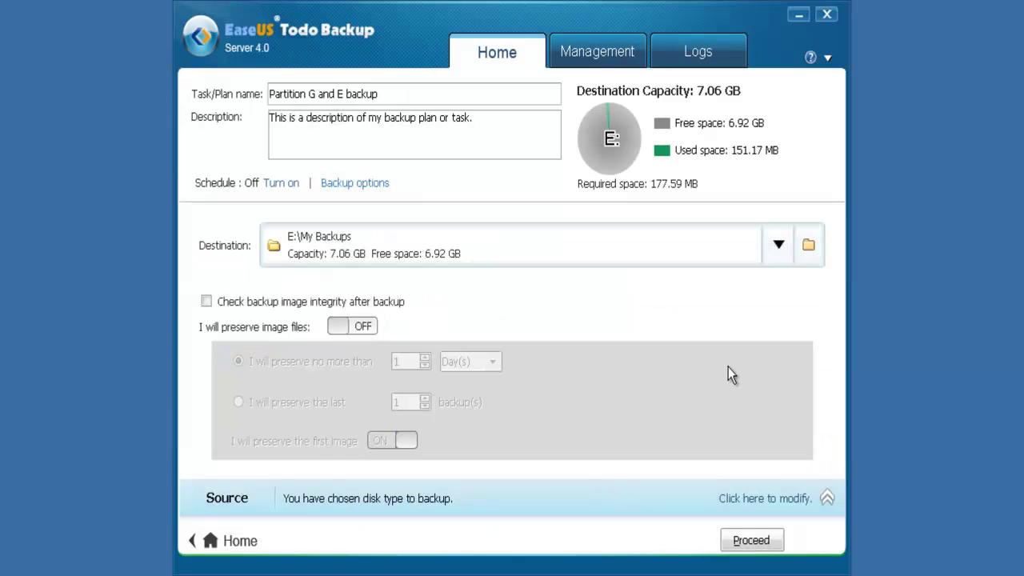
- Choose the My Backups folder on Backup (E:) as the image destination
left_click(809, 251)
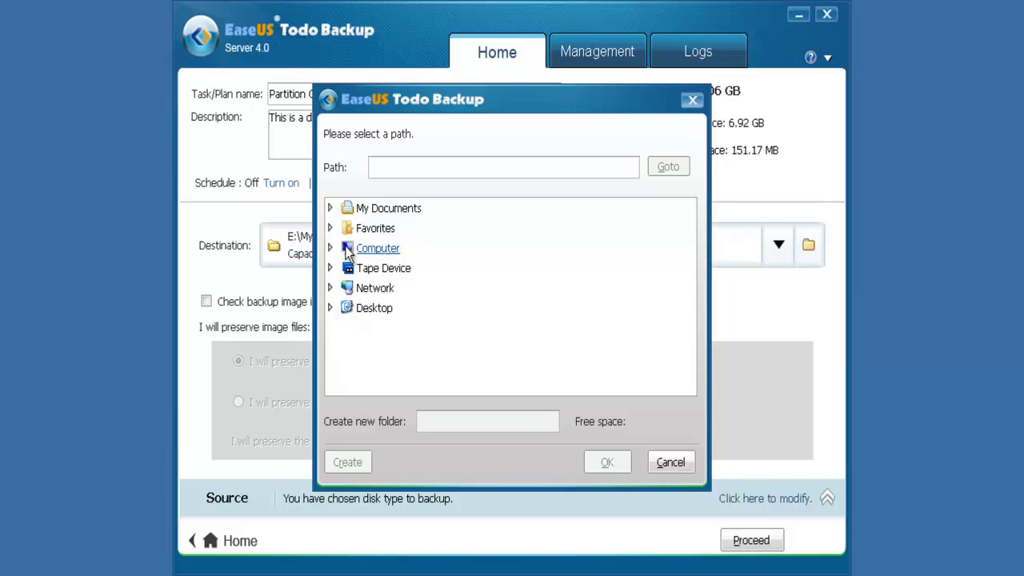
left_click(333, 253)
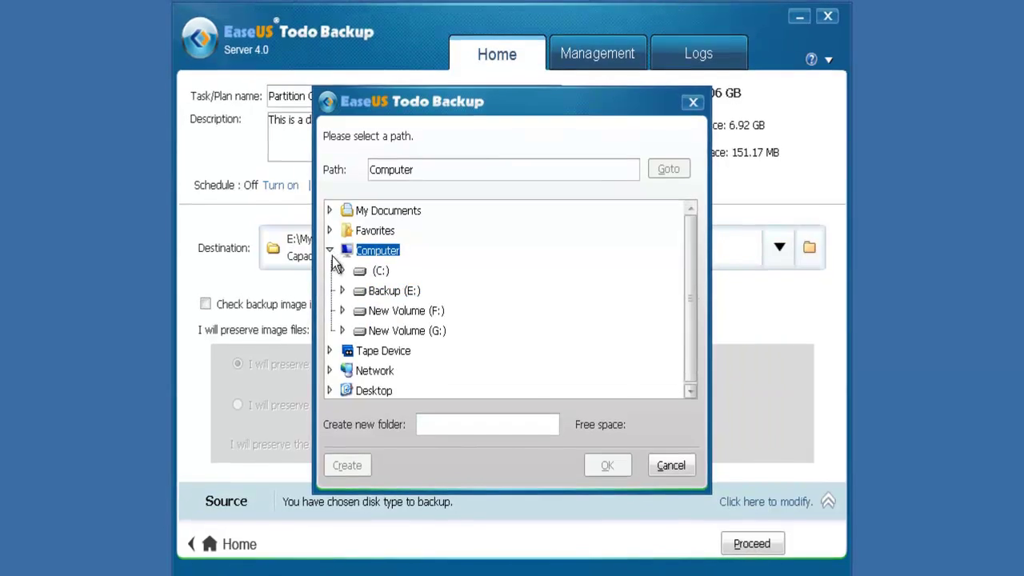
left_click(327, 258)
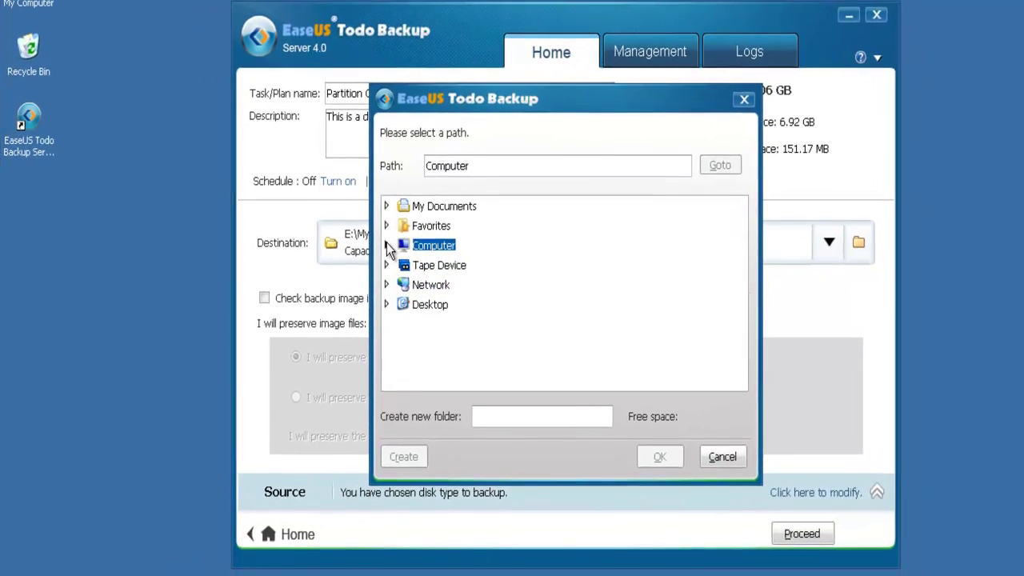
left_click(387, 244)
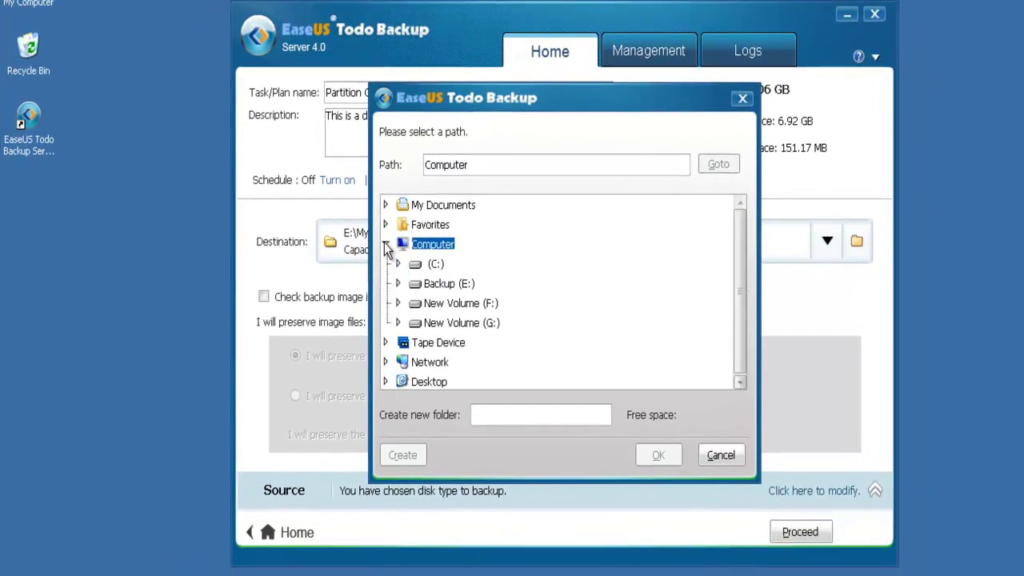
left_click(398, 283)
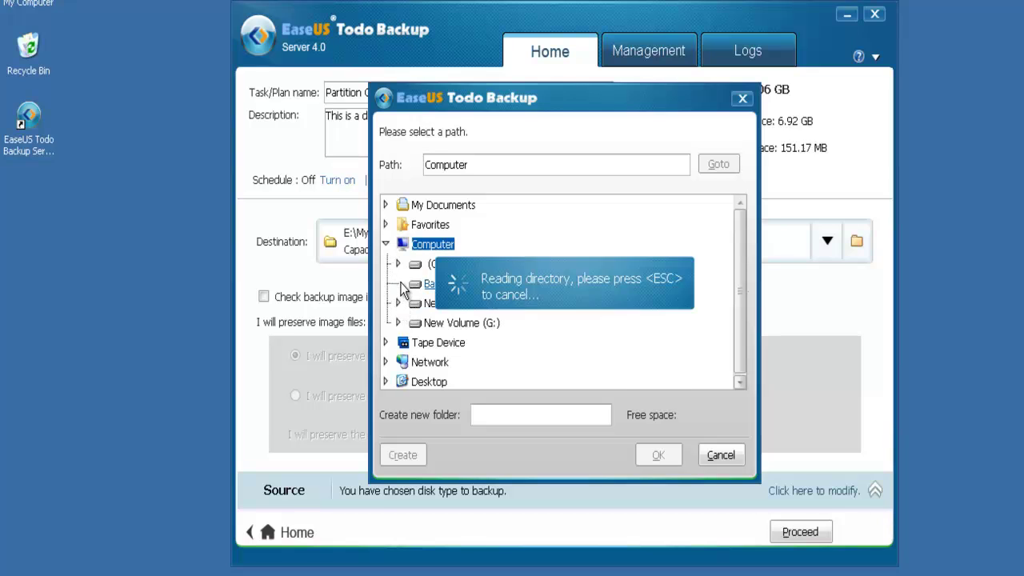
left_click(452, 302)
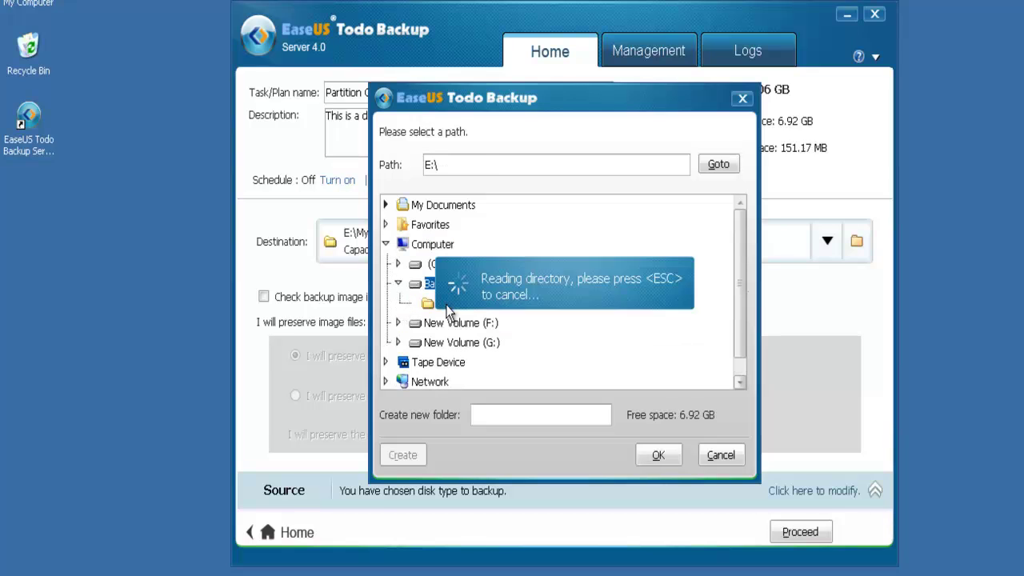
left_click(659, 455)
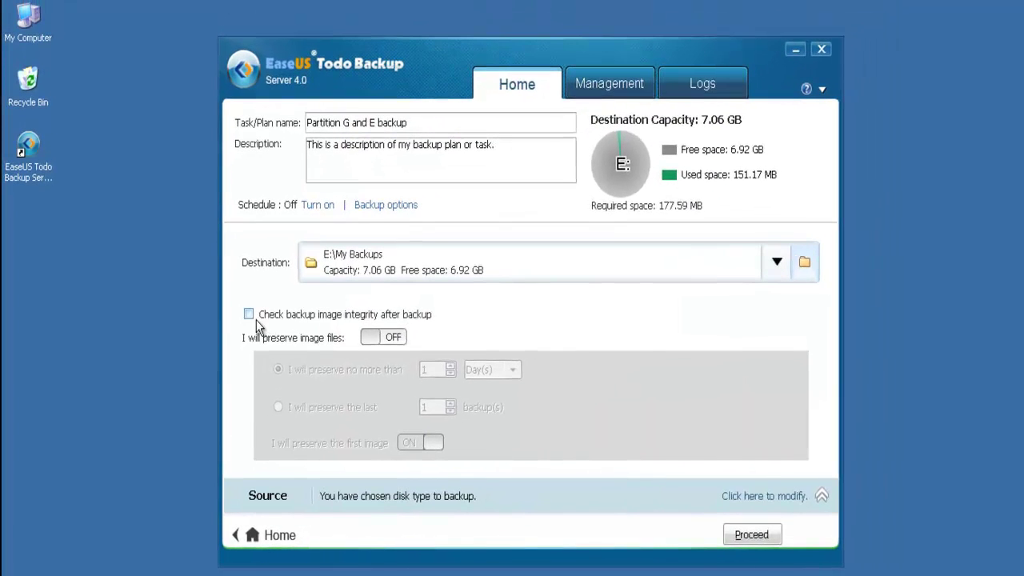
- Enable the backup image integrity check, run the backup to completion, and finish
left_click(249, 315)
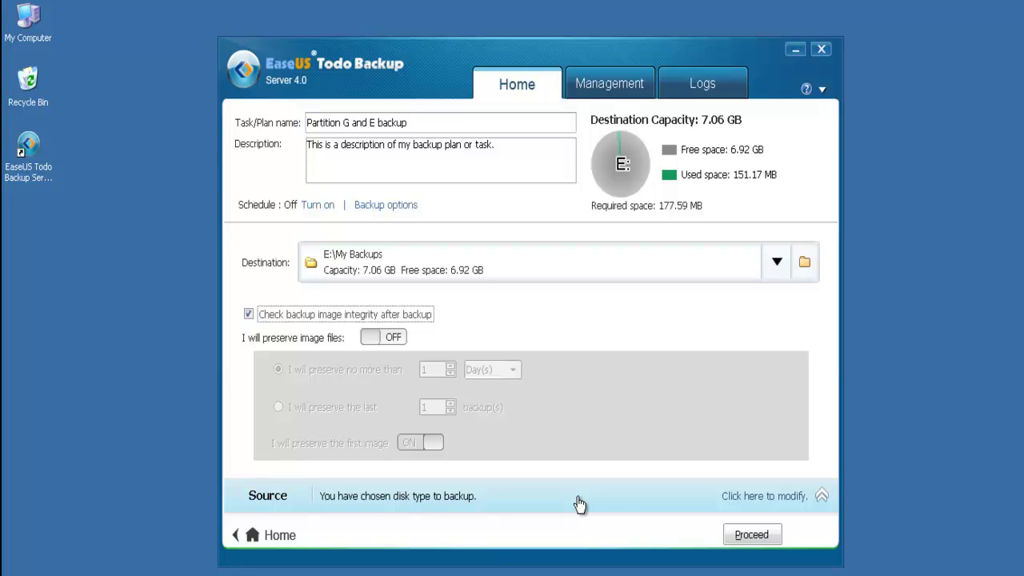
left_click(744, 540)
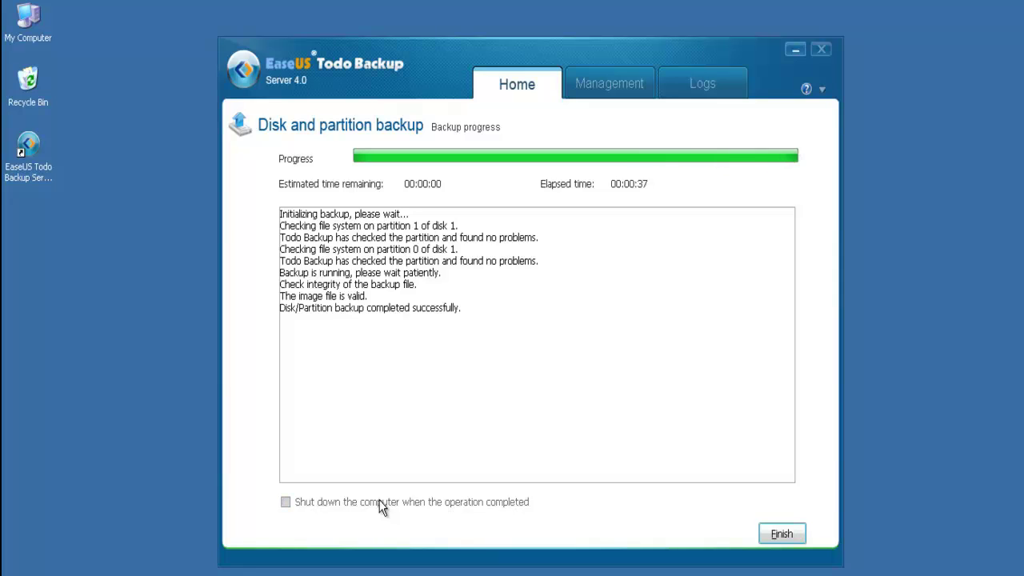
left_click(786, 536)
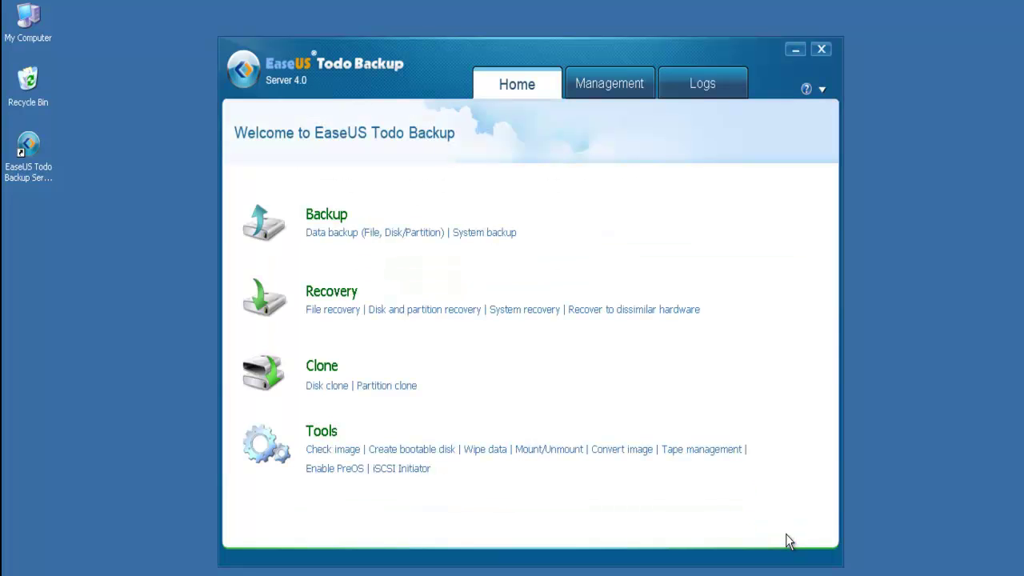
- Close Todo Backup, locate Partition G and E backup.PBD under E:\My Backups, then close Explorer
left_click(822, 49)
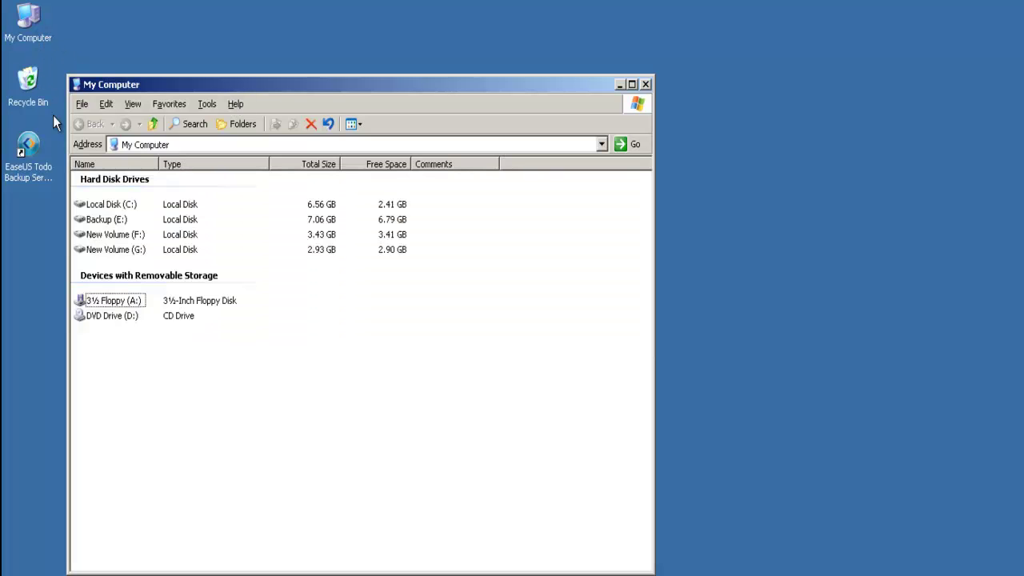
double_click(103, 219)
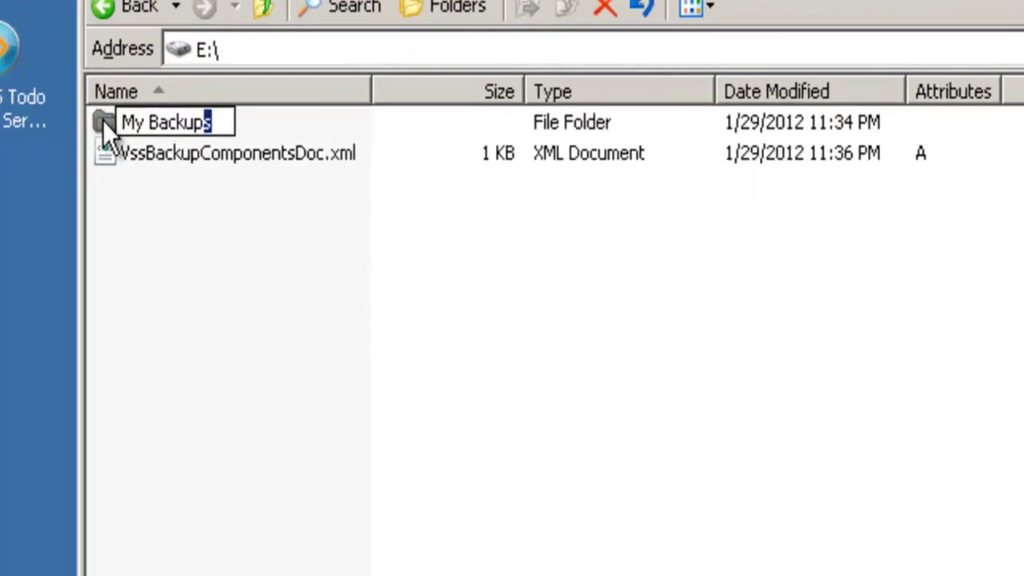
double_click(87, 139)
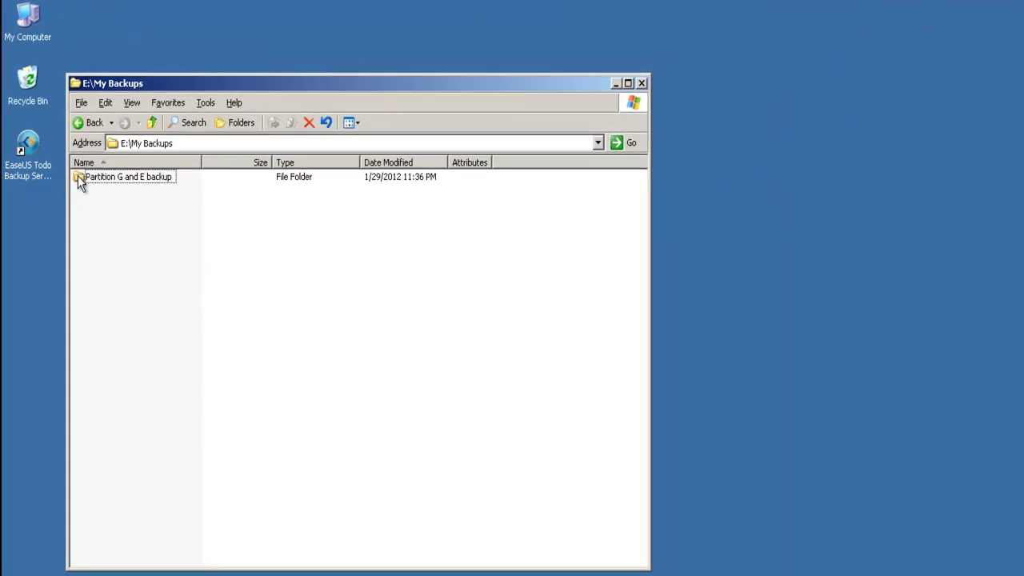
double_click(80, 181)
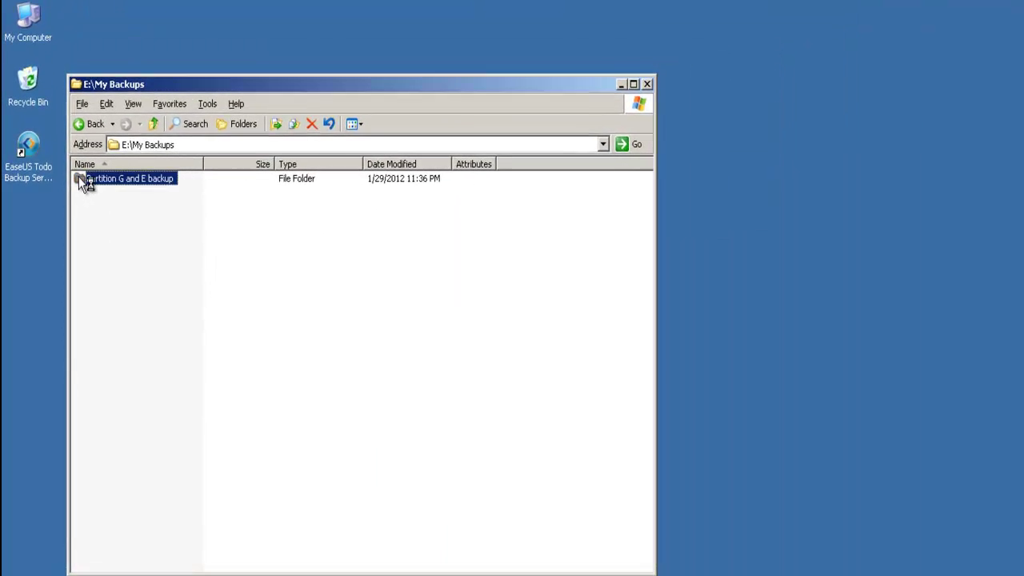
left_click(108, 178)
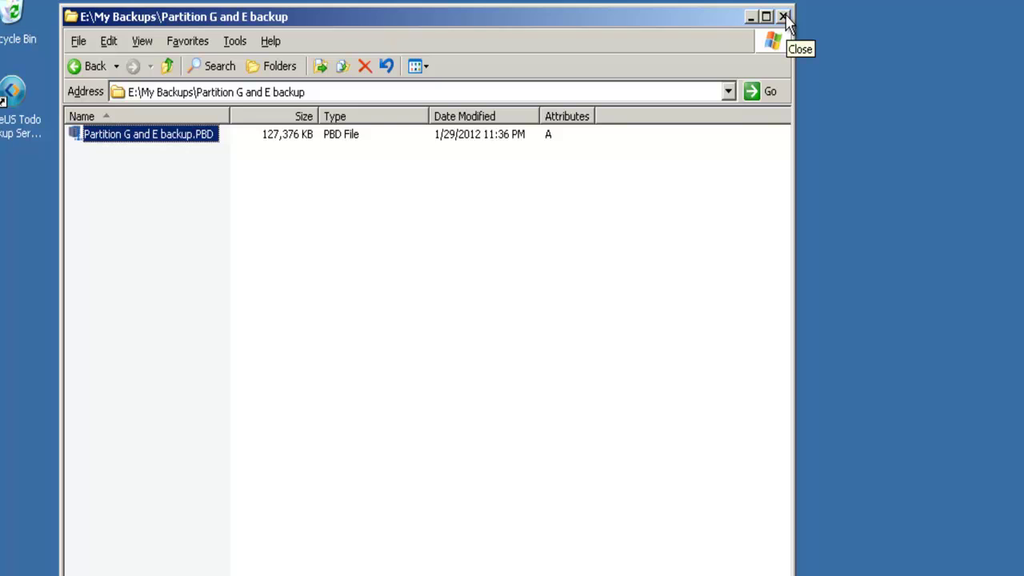
left_click(784, 16)
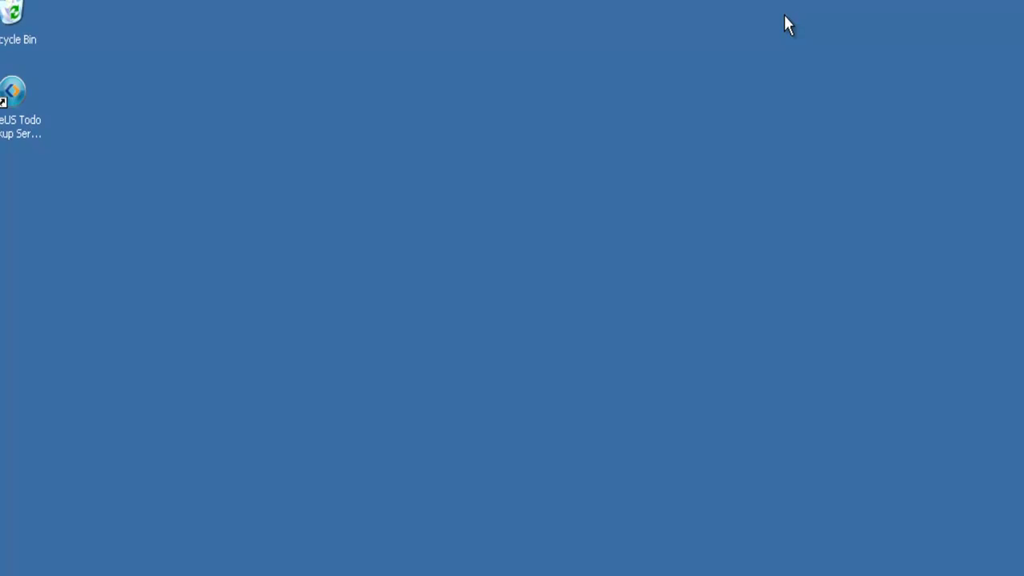